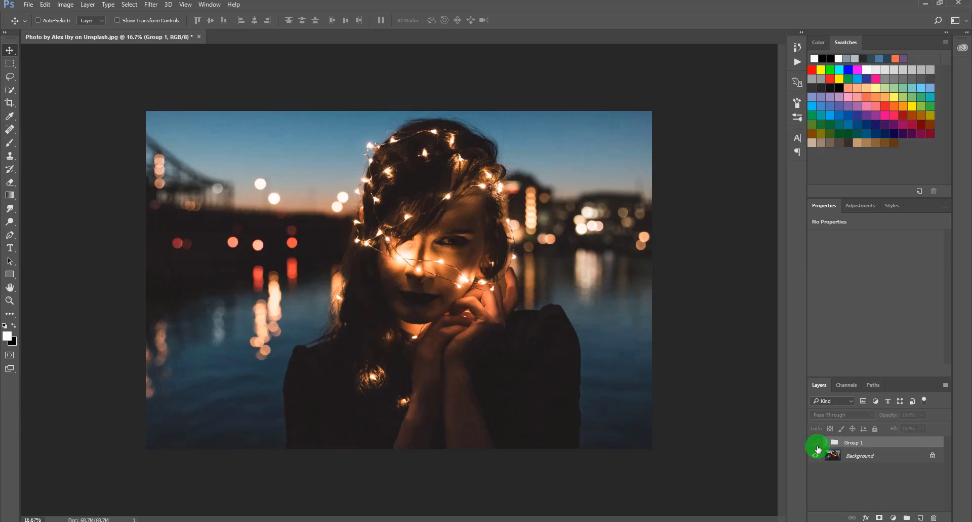
Toggle Group 1 off and on to compare the teal grade with the original, then switch to the Instagram profile
left_click(816, 442)
left_click(816, 443)
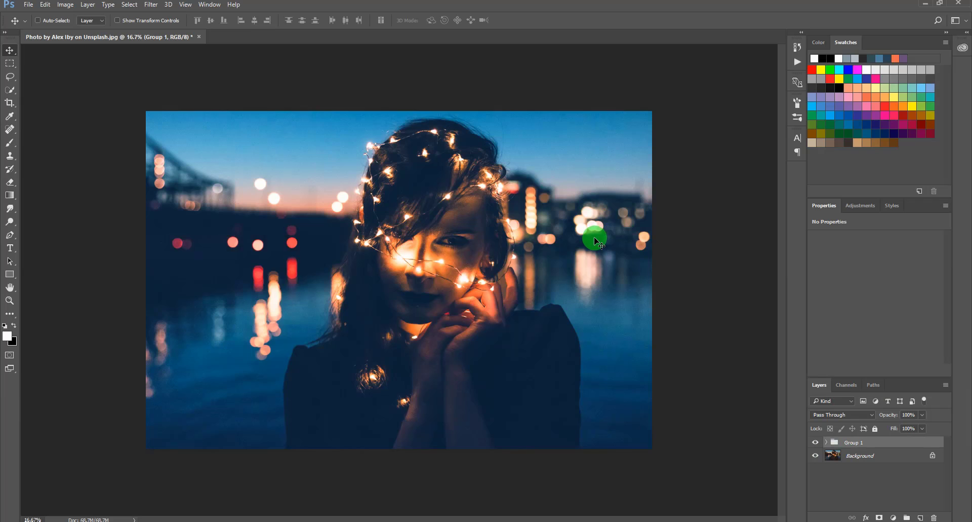
left_click(434, 512)
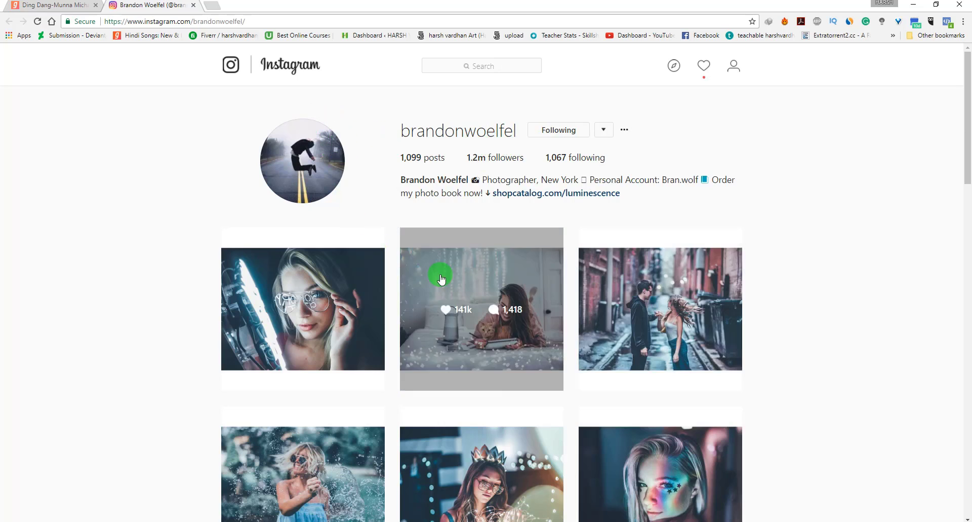
Scroll through the photographer's grid of teal-toned night portraits, then minimize the browser
scroll(673, 311, "down", 3)
scroll(760, 335, "down", 2)
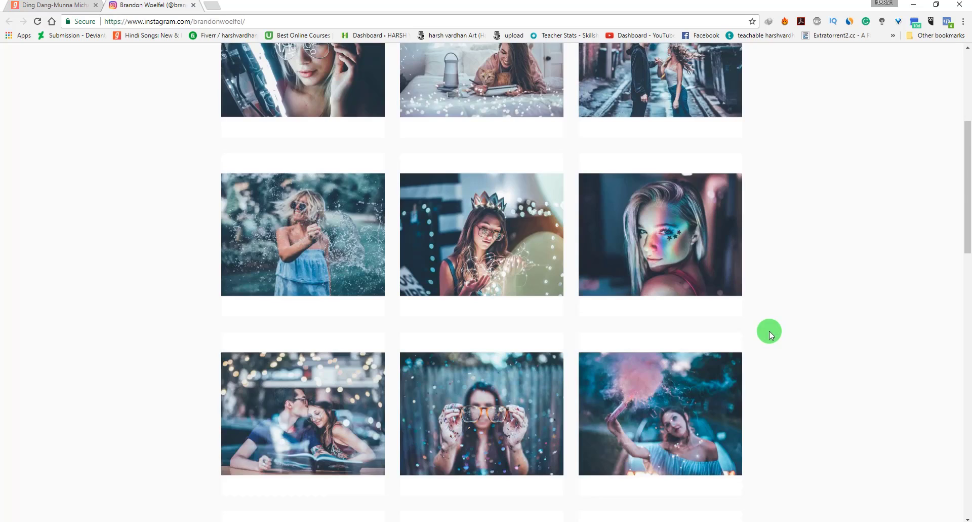
scroll(770, 332, "down", 8)
scroll(770, 332, "down", 3)
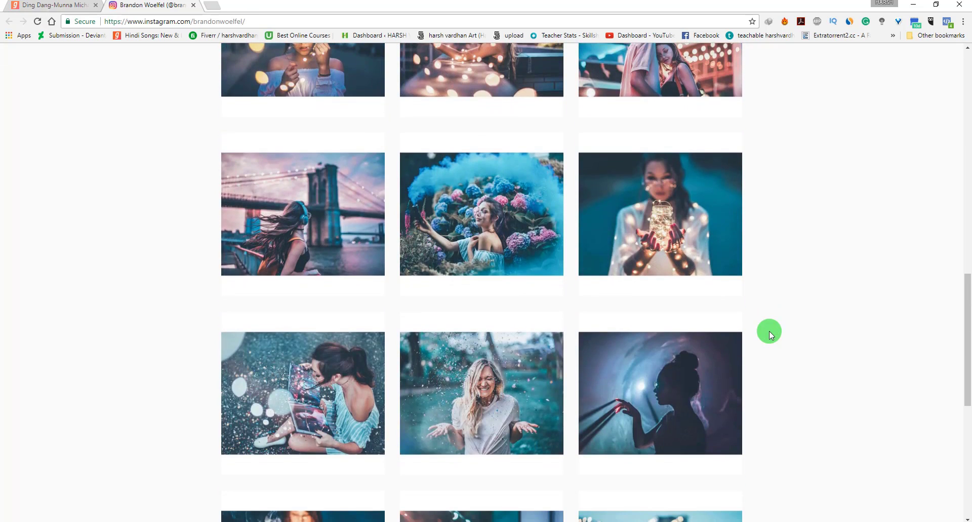
scroll(770, 333, "down", 4)
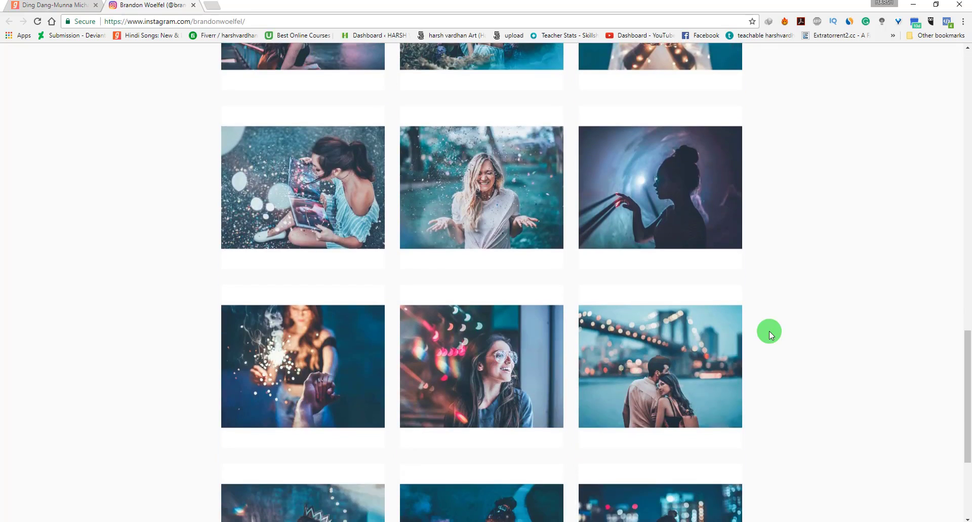
scroll(770, 332, "down", 2)
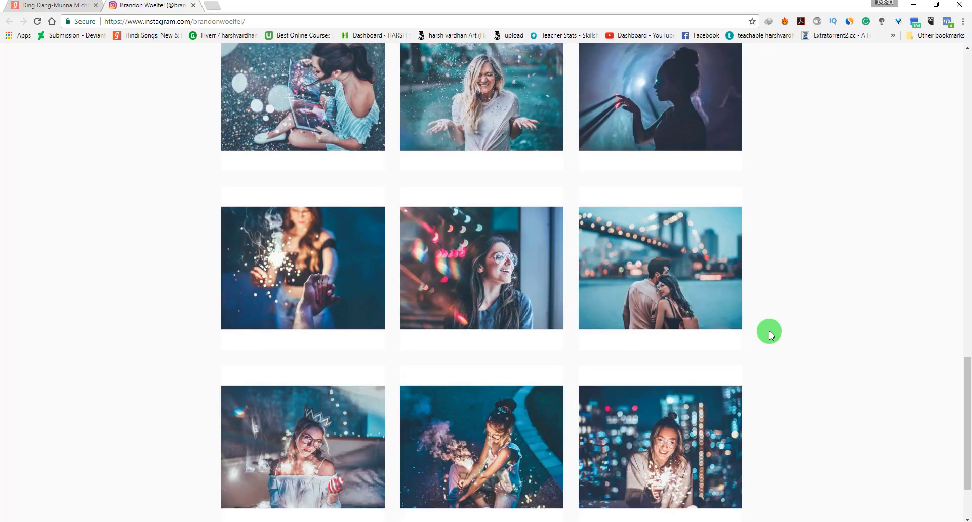
scroll(770, 330, "down", 2)
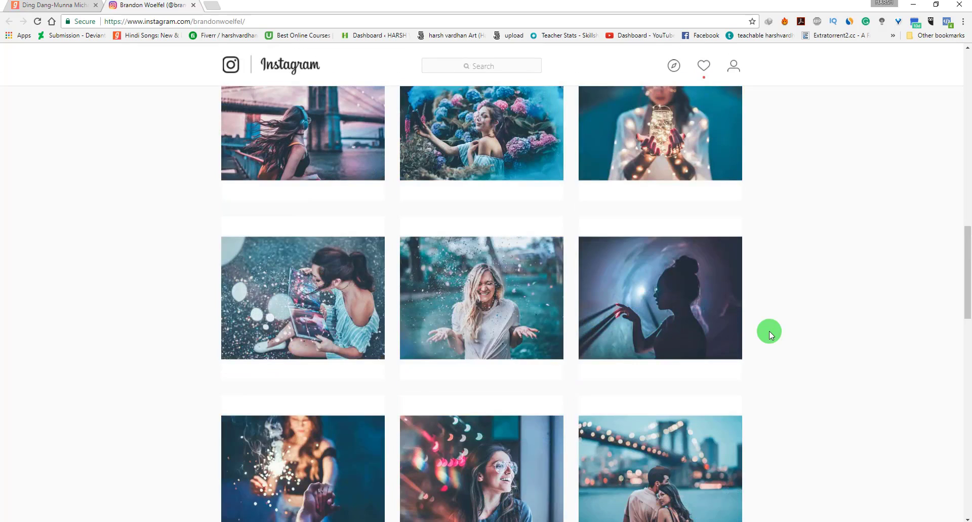
scroll(773, 293, "up", 5)
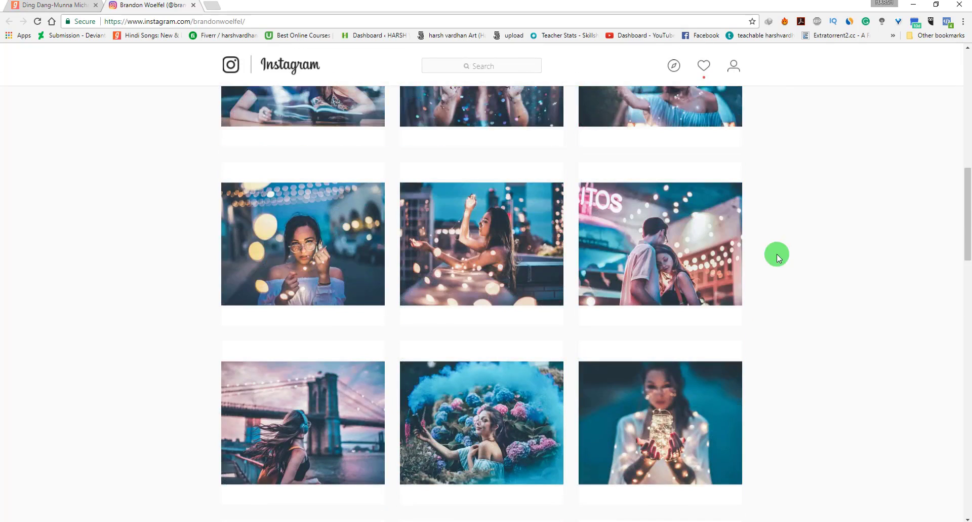
left_click(906, 6)
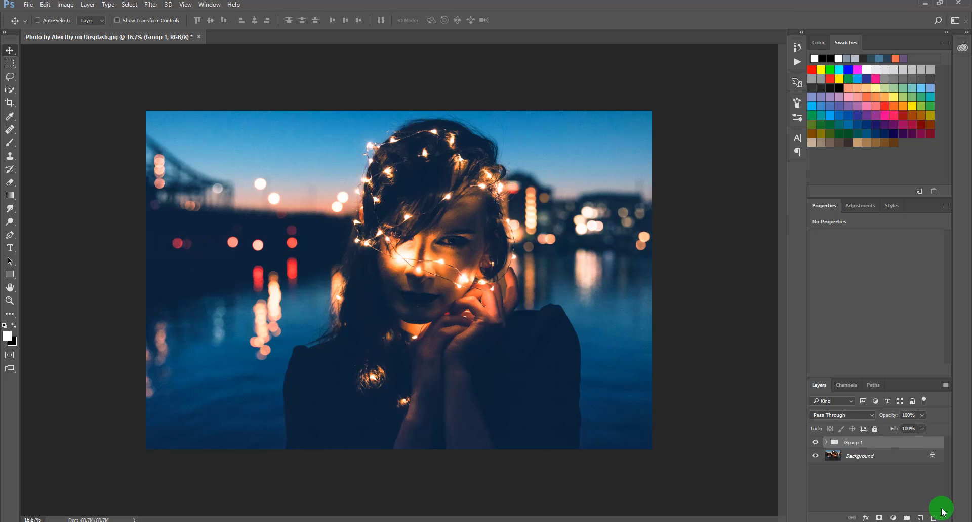
Hide Group 1 to reveal the ungraded original photo and magnify the screen for a closer look
left_click(816, 442)
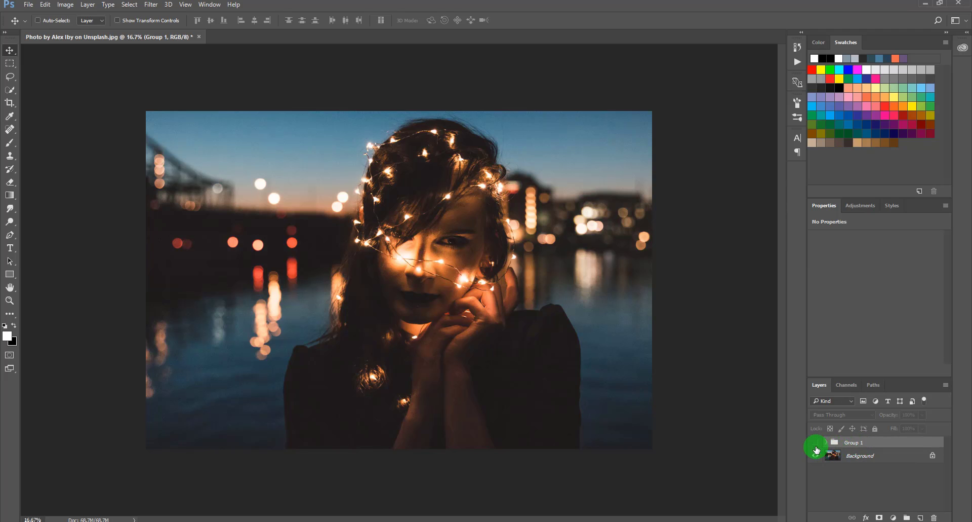
key("super+plus")
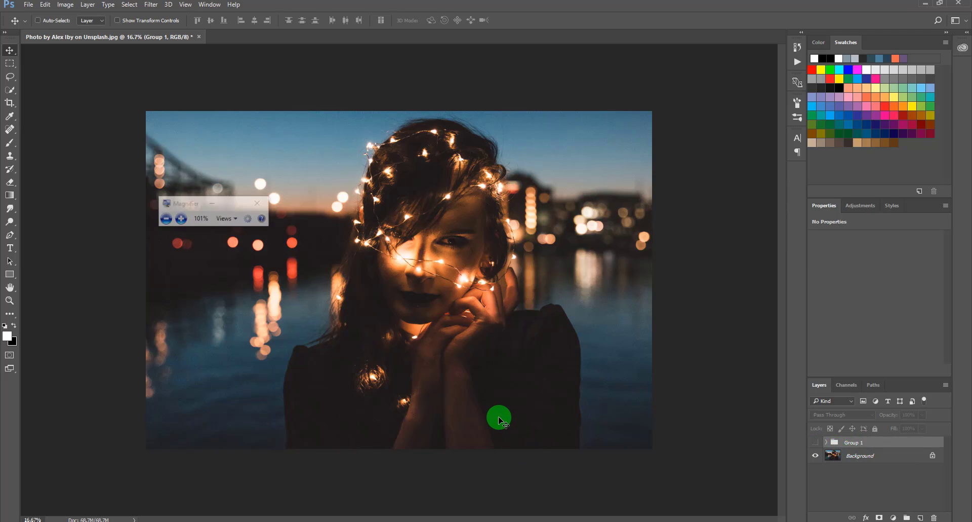
key("super+minus")
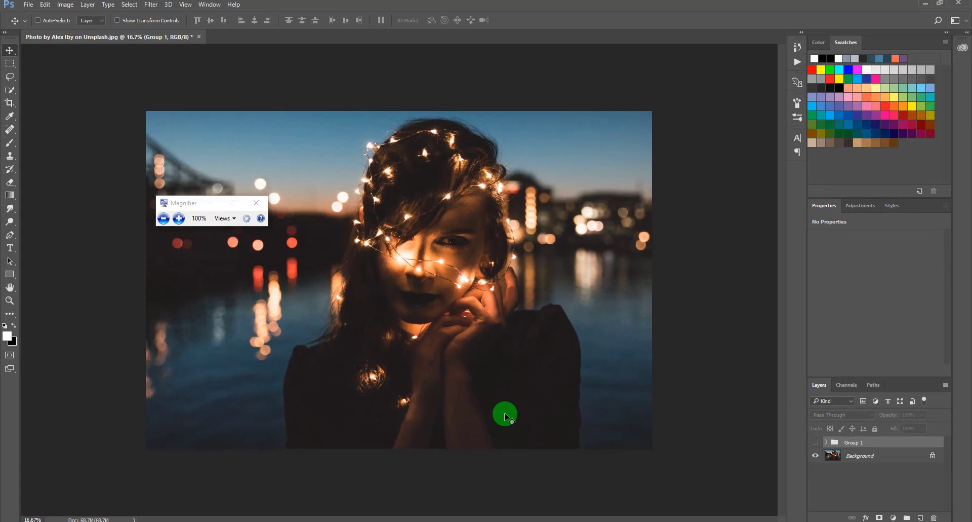
left_click(210, 203)
Expand and collapse Group 1 to review its Vibrance, Curves, Brightness/Contrast and Color Balance layers
left_click(827, 444)
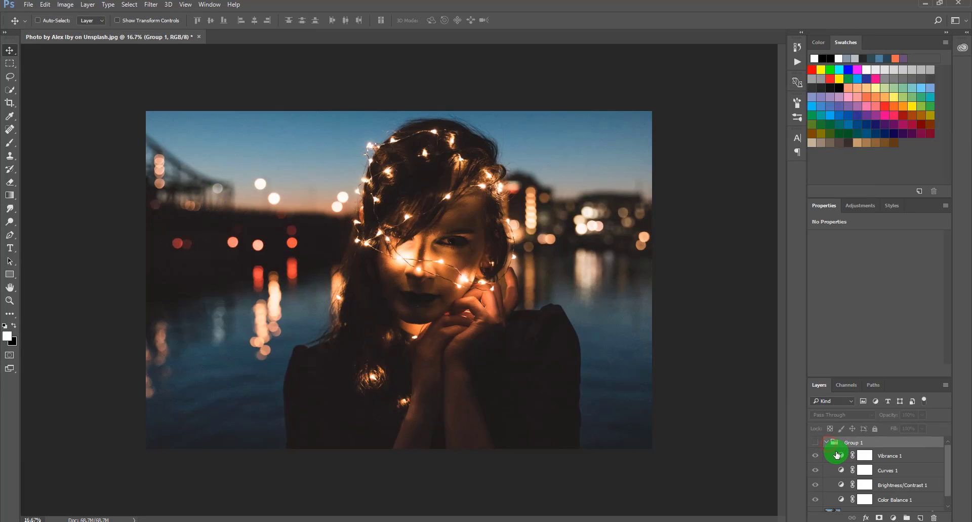
key("super+plus")
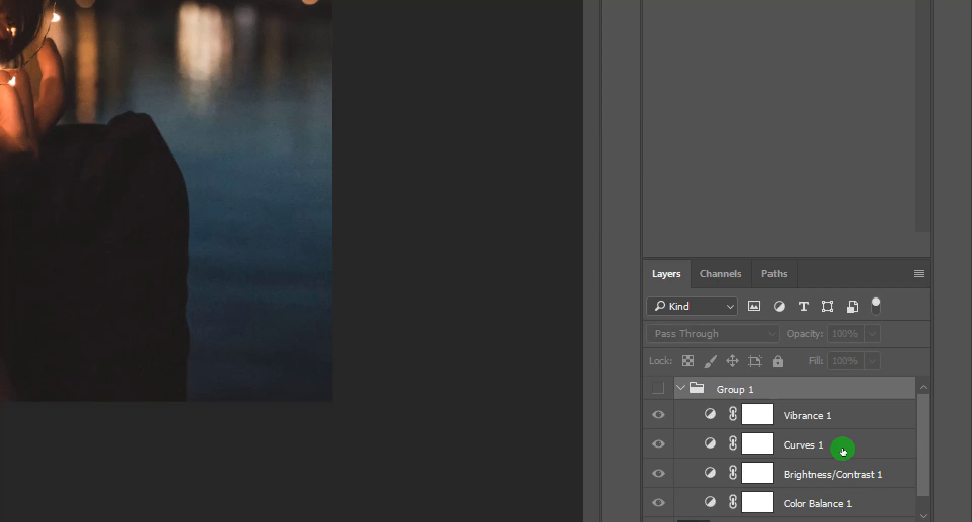
left_click(826, 447)
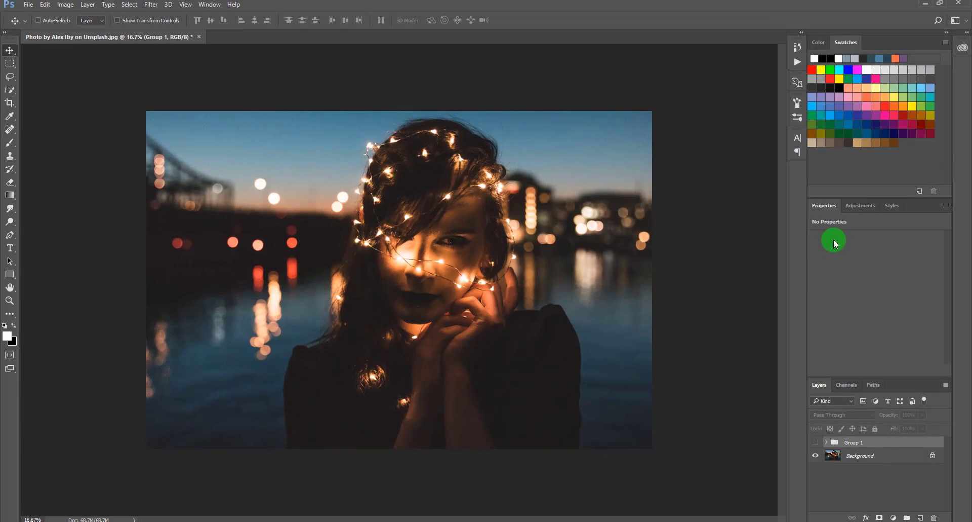
left_click(859, 206)
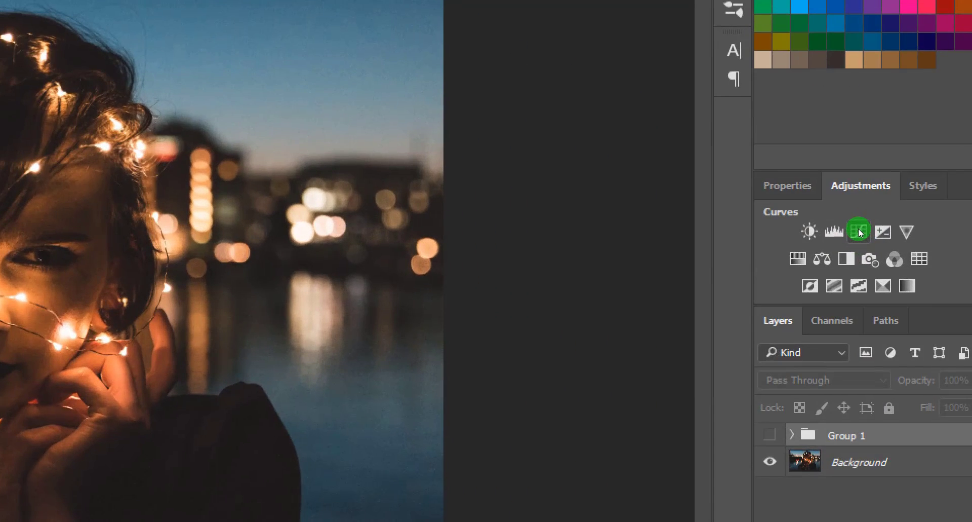
Add a Color Balance adjustment layer, keeping Midtones as the tonal range
left_click(841, 244)
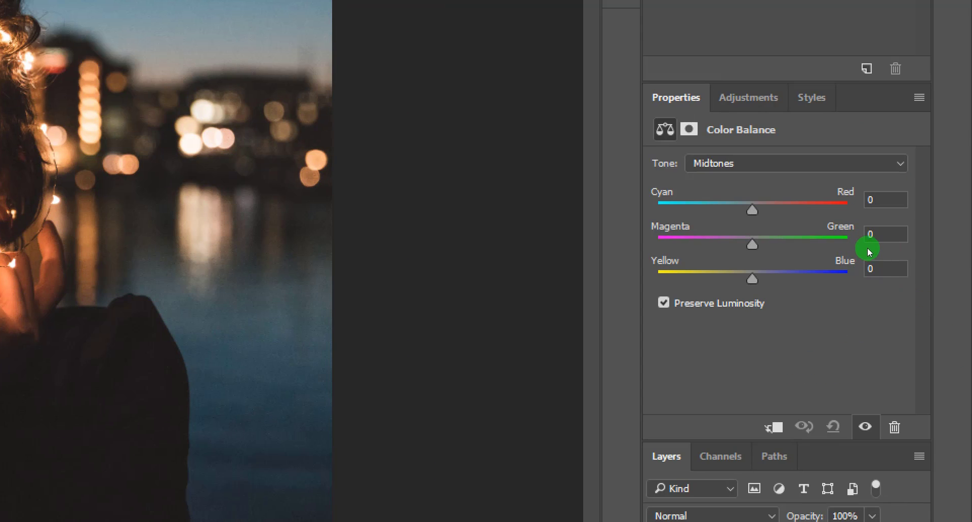
key("alt+Down")
key("Escape")
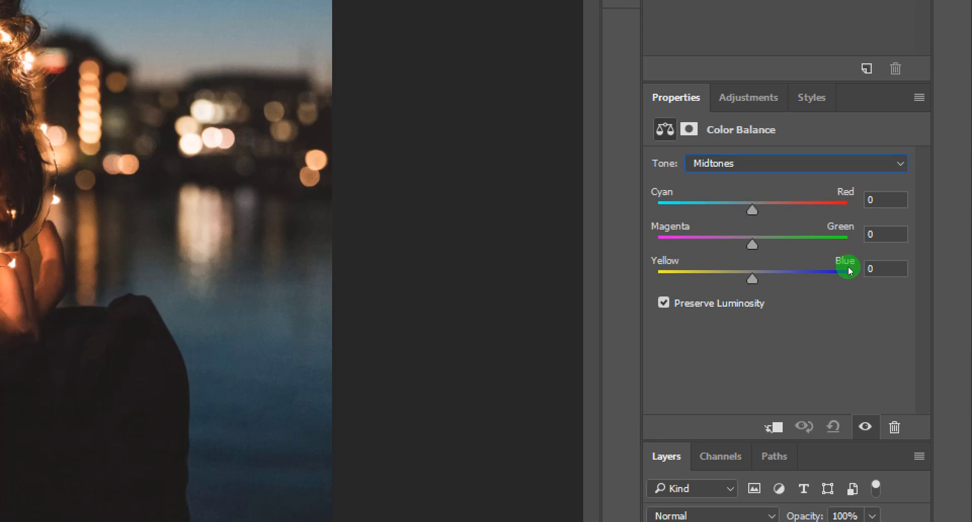
left_click(862, 263)
scroll(862, 263, "down", 16)
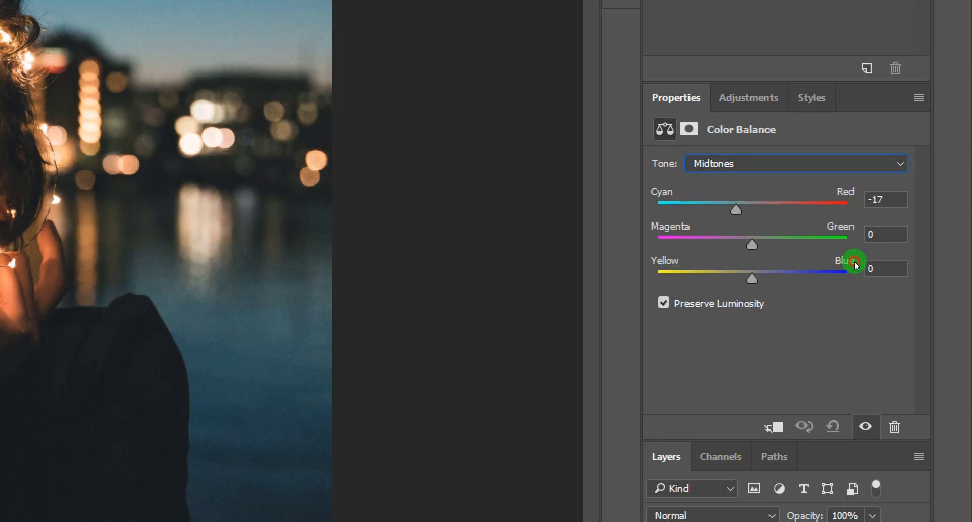
scroll(869, 296, "up", 17)
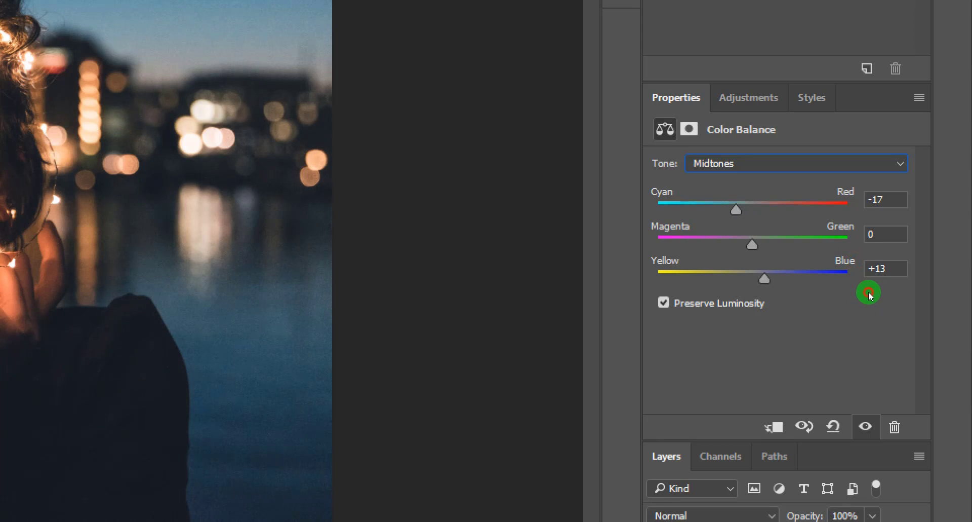
scroll(868, 278, "up", 10)
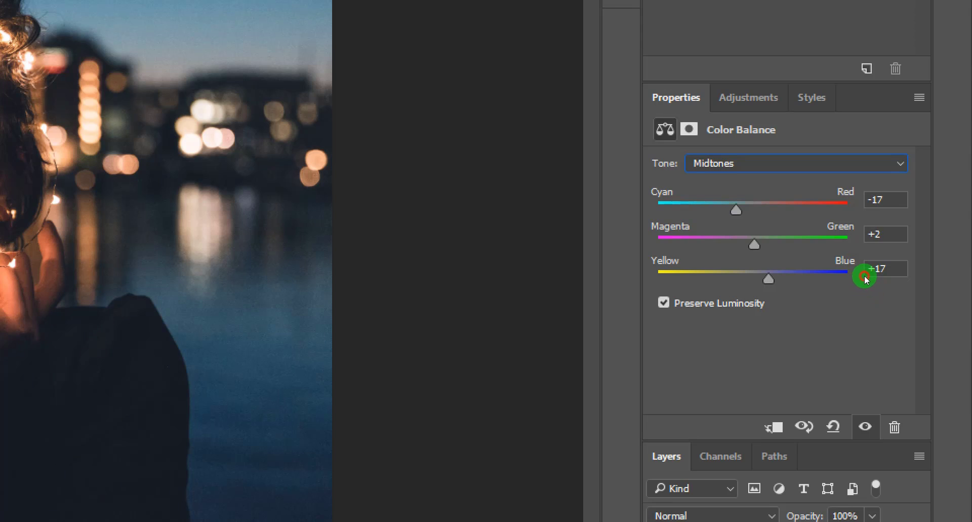
scroll(869, 278, "up", 1)
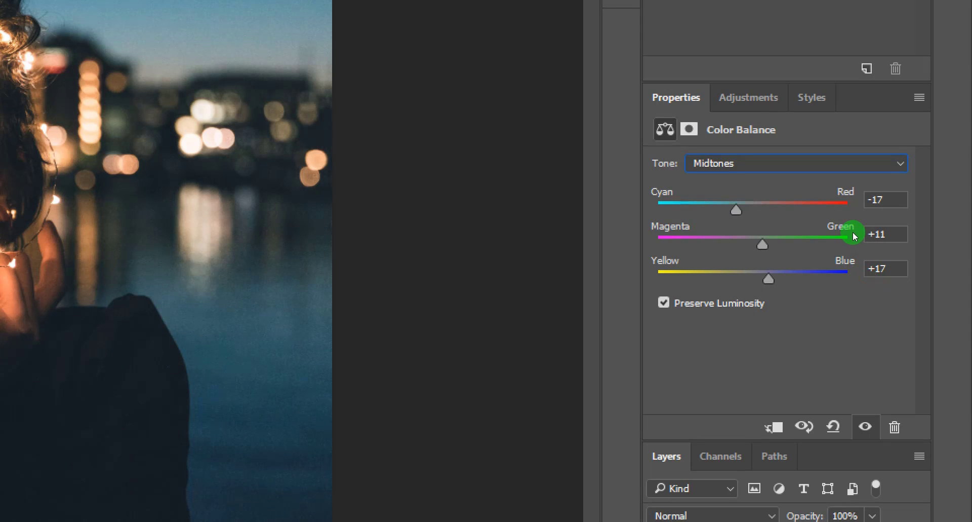
Shift the Shadows to cyan -30, green +10 and blue +9
key("alt+Down")
key("Return")
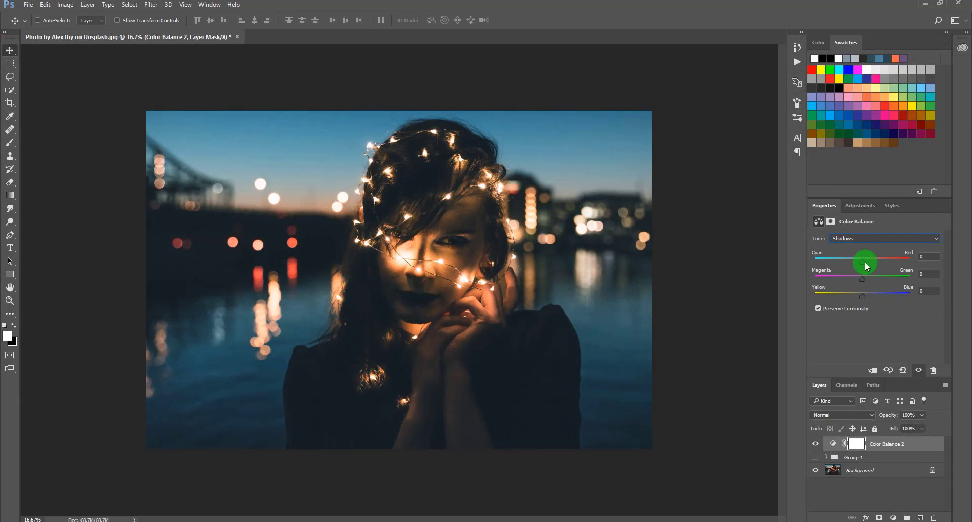
left_click(858, 262)
left_click(867, 294)
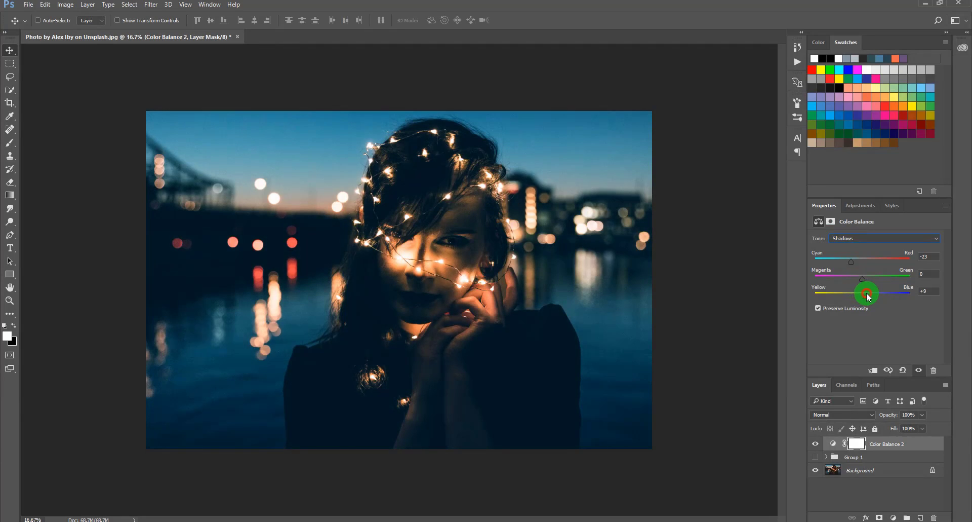
left_click(867, 278)
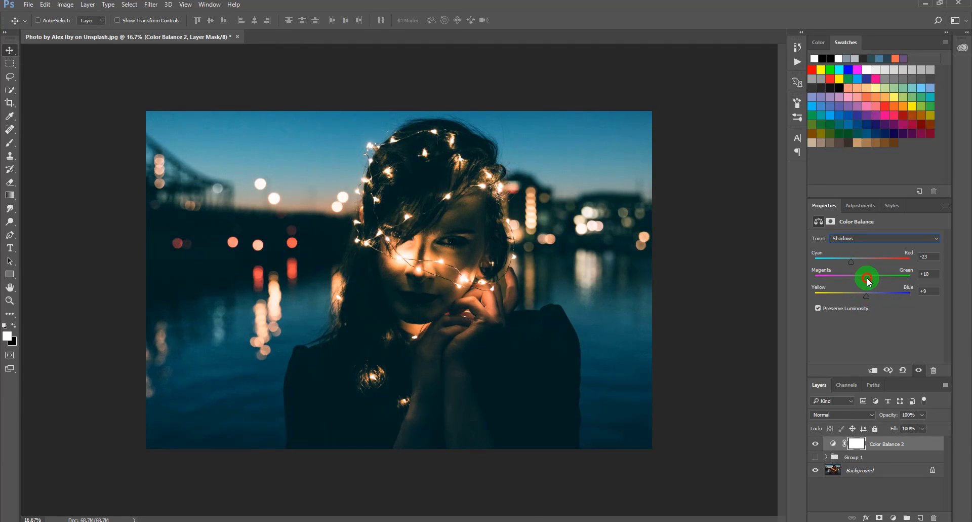
left_click_drag(853, 264, 849, 263)
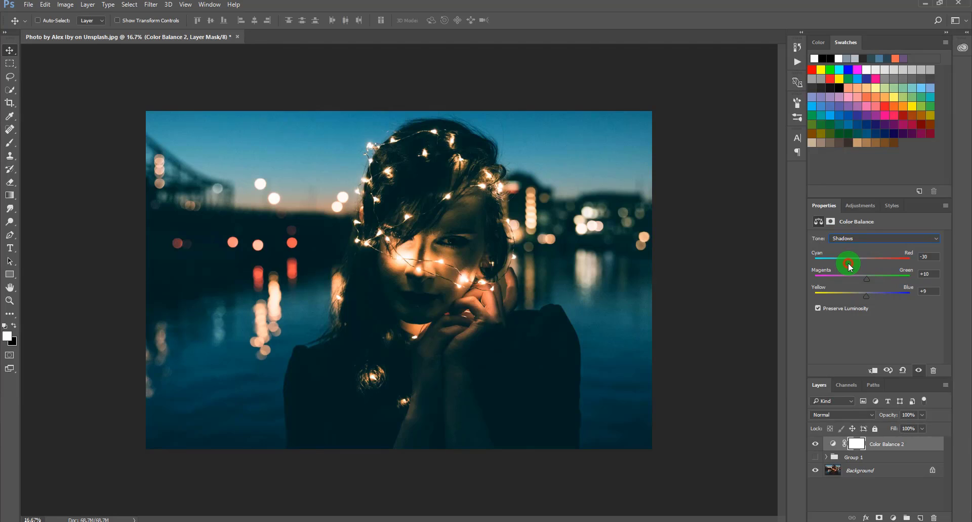
Set Highlights to +26, -9, -19 and toggle Color Balance 2 on and off to compare
left_click(863, 239)
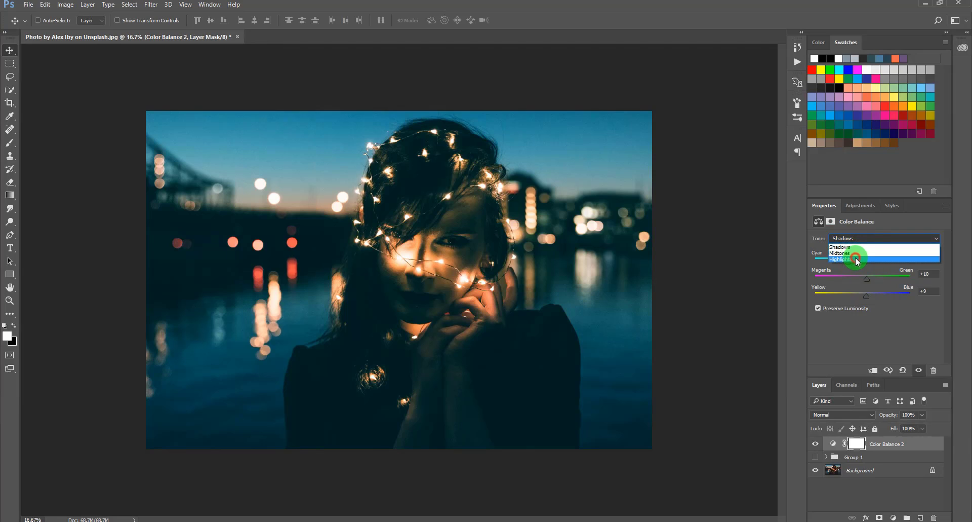
left_click(856, 259)
left_click_drag(864, 261, 854, 296)
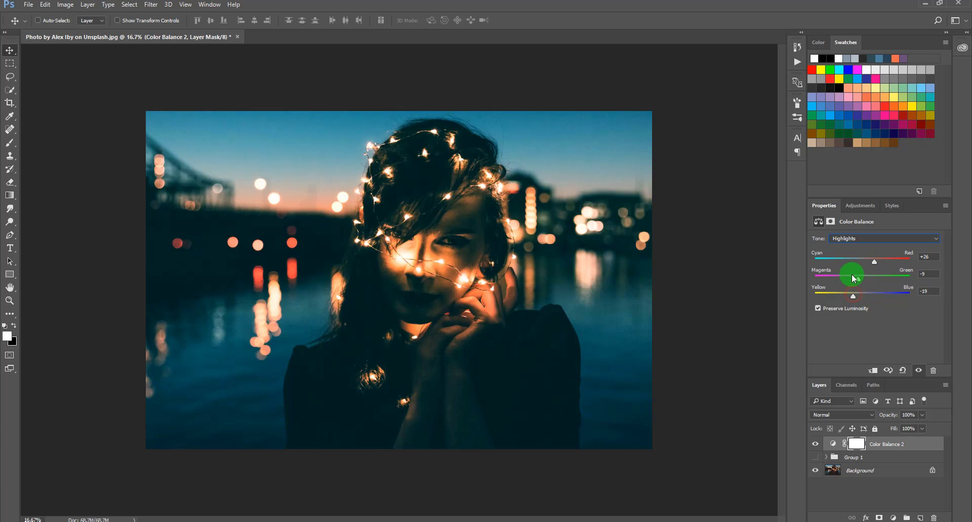
left_click(816, 444)
left_click(816, 444)
left_click(816, 444)
left_click(815, 444)
left_click(857, 444)
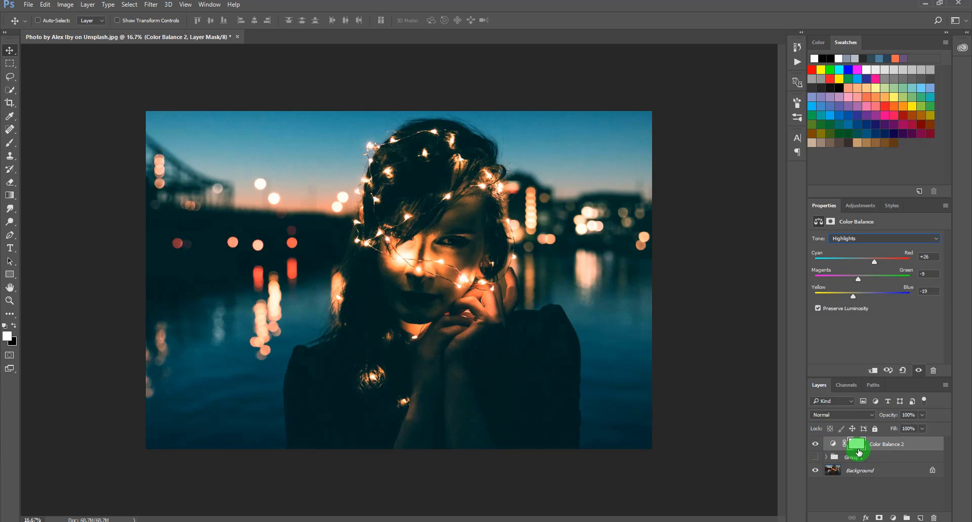
left_click(865, 210)
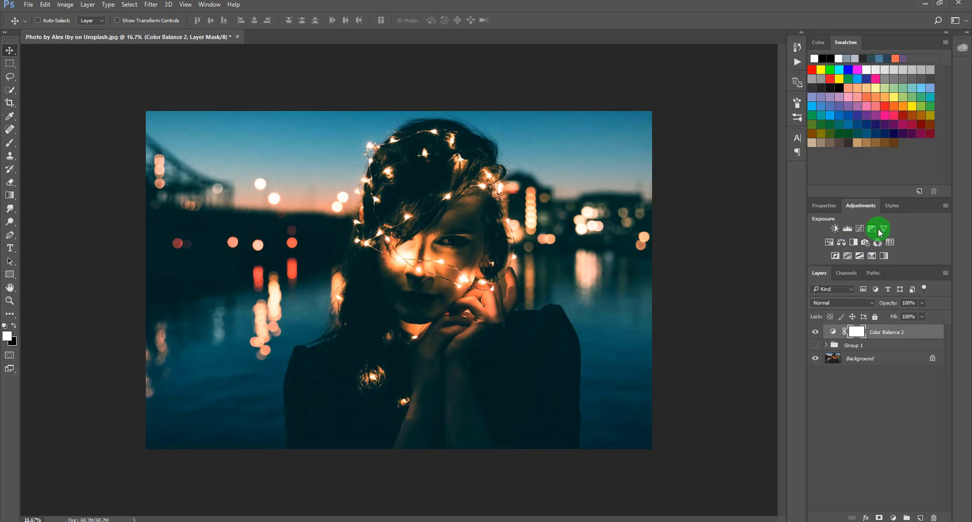
Add a Brightness/Contrast layer with Contrast -21 and Brightness 9
left_click(835, 229)
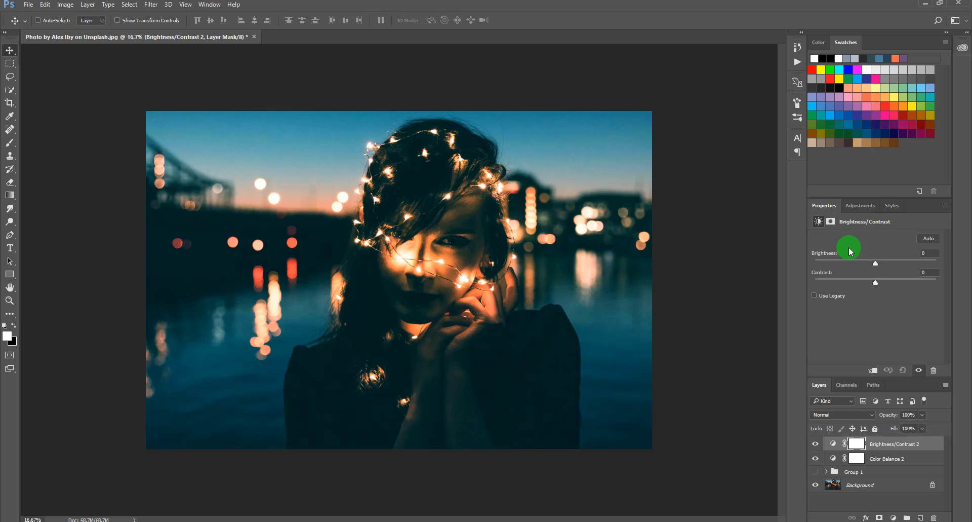
left_click_drag(875, 281, 851, 282)
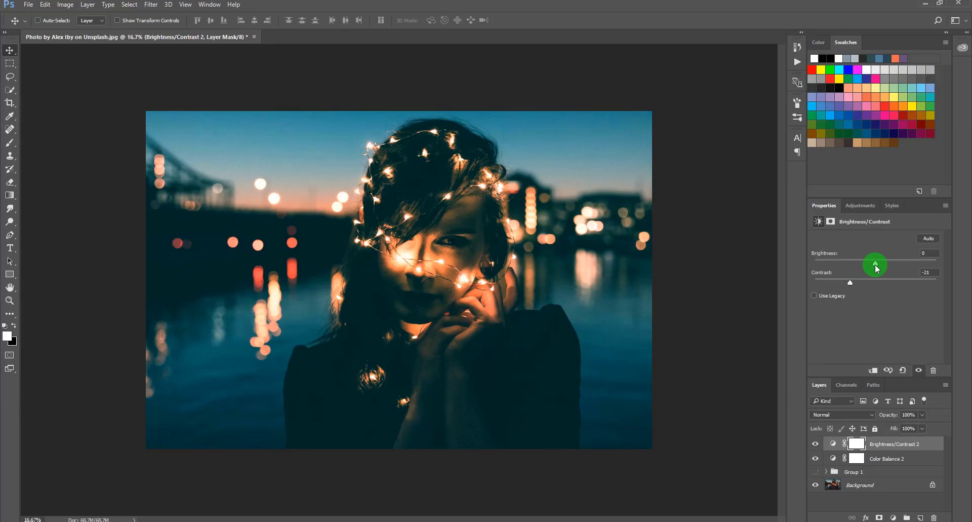
left_click_drag(877, 263, 880, 265)
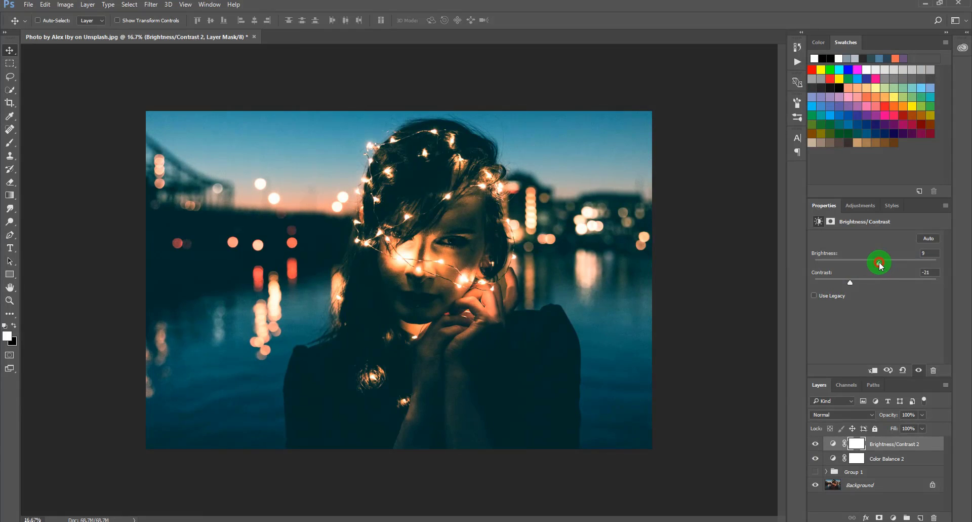
left_click(861, 207)
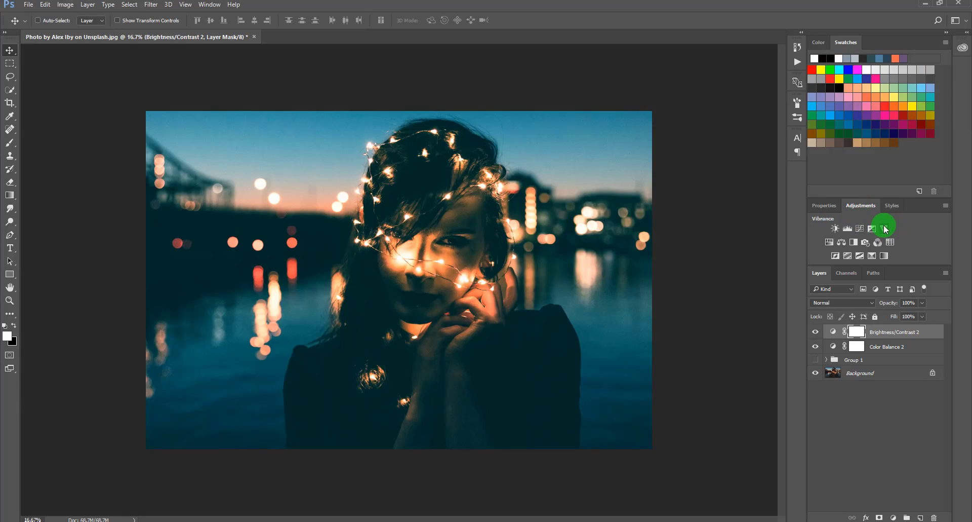
Add a Vibrance layer with Vibrance +43 and Saturation +13
left_click(886, 230)
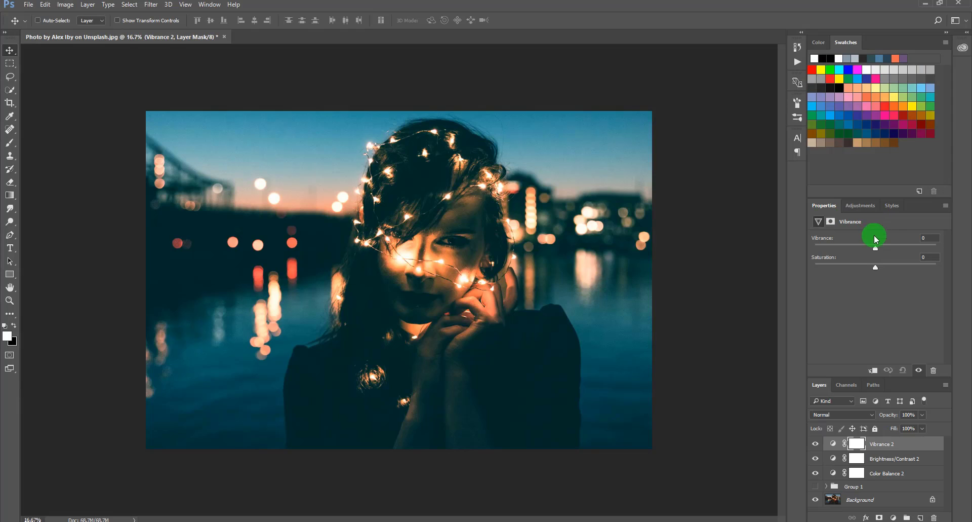
left_click_drag(901, 251, 884, 268)
left_click(877, 267)
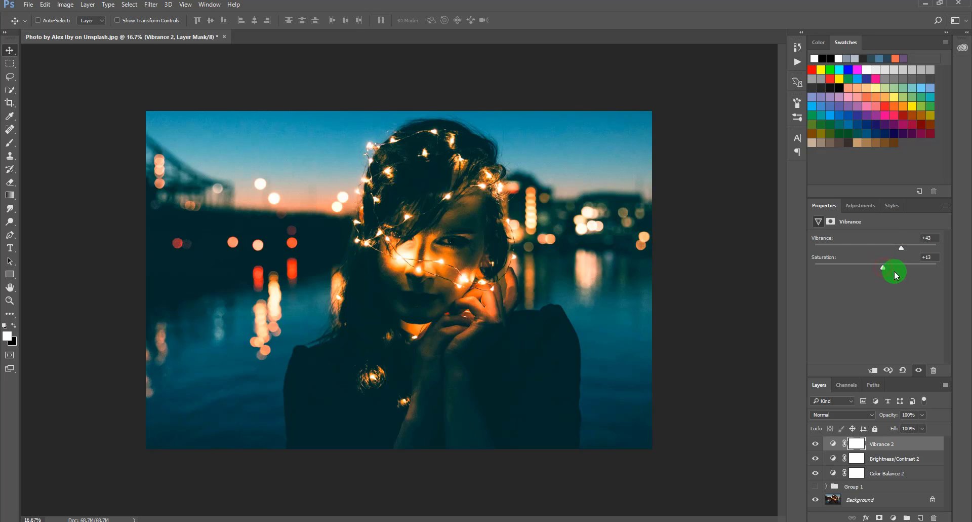
Add a Curves layer, bowing the RGB curve upward and adjusting its black point
left_click(861, 205)
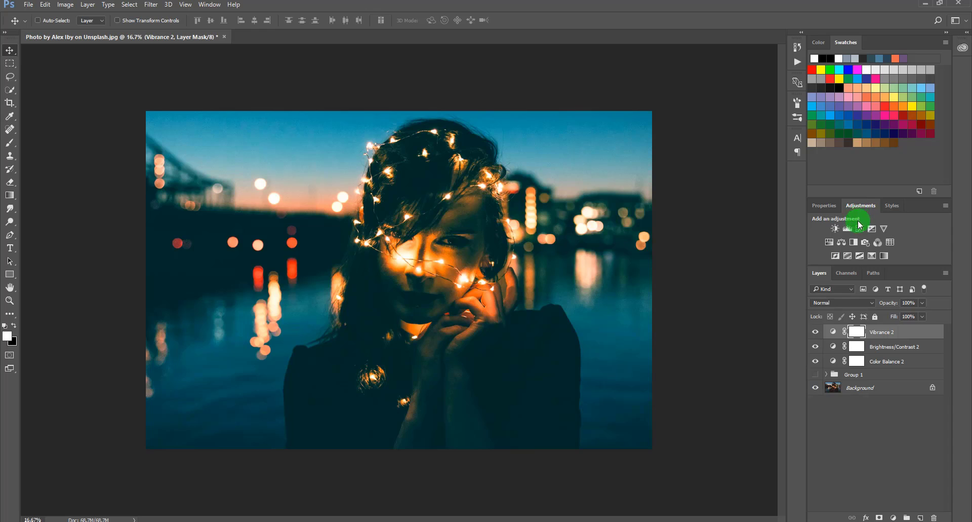
left_click(862, 229)
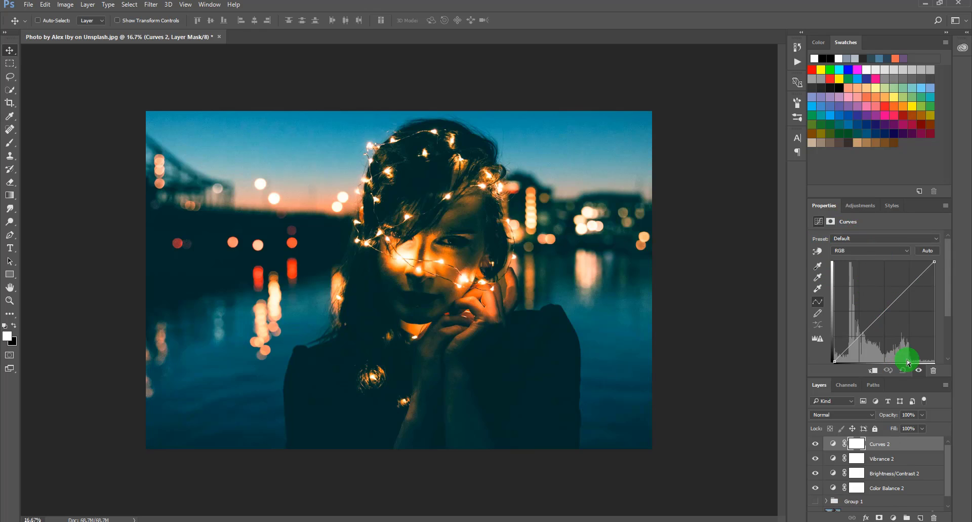
left_click(862, 336)
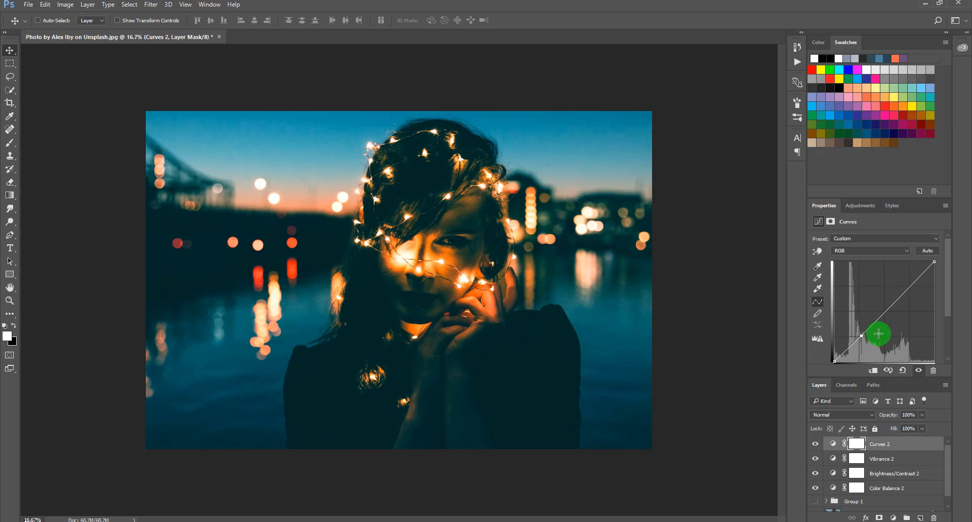
left_click(910, 285)
left_click_drag(910, 285, 907, 284)
left_click_drag(836, 360, 834, 357)
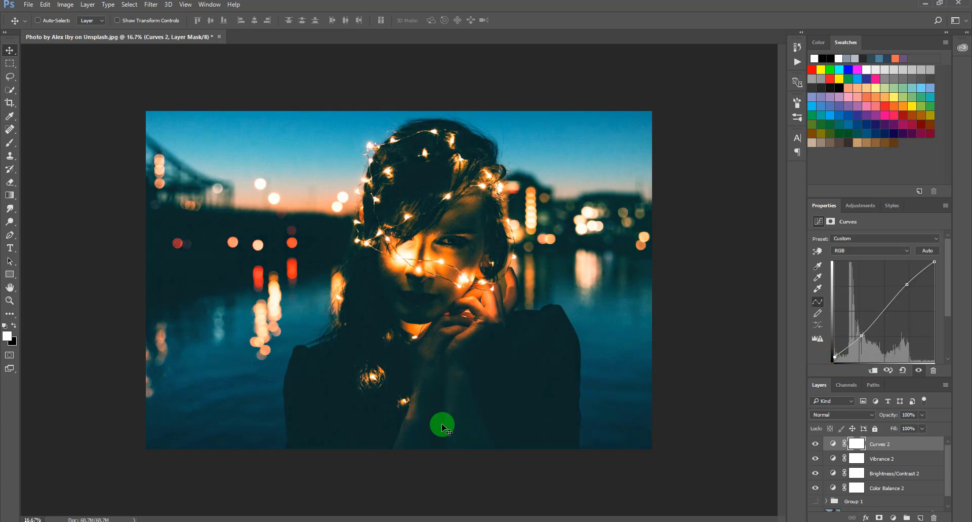
Add two points to the Blue channel curve to cool the portrait further
left_click(856, 251)
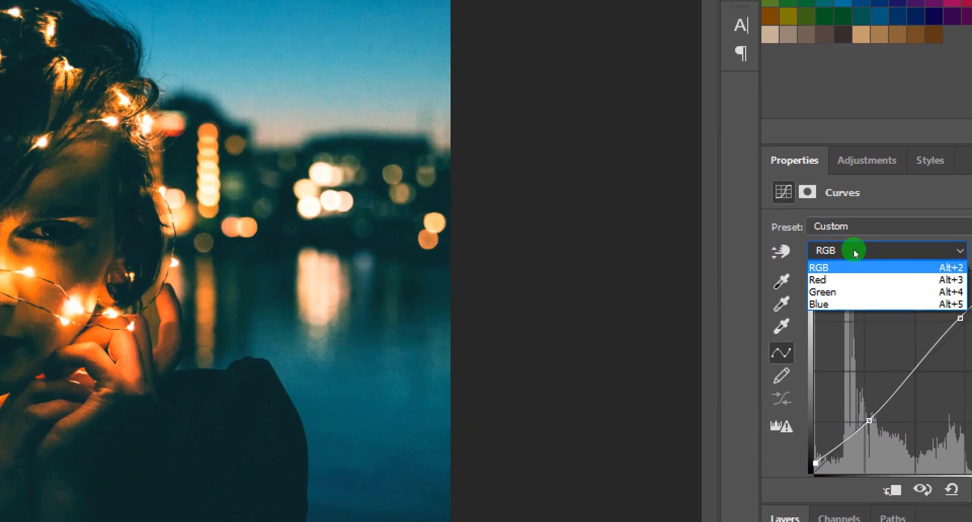
left_click(848, 278)
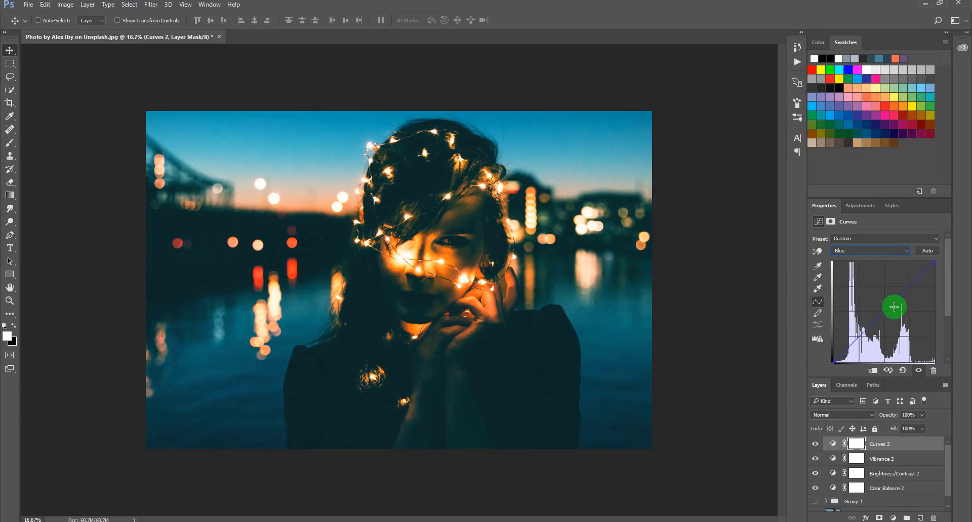
left_click(911, 282)
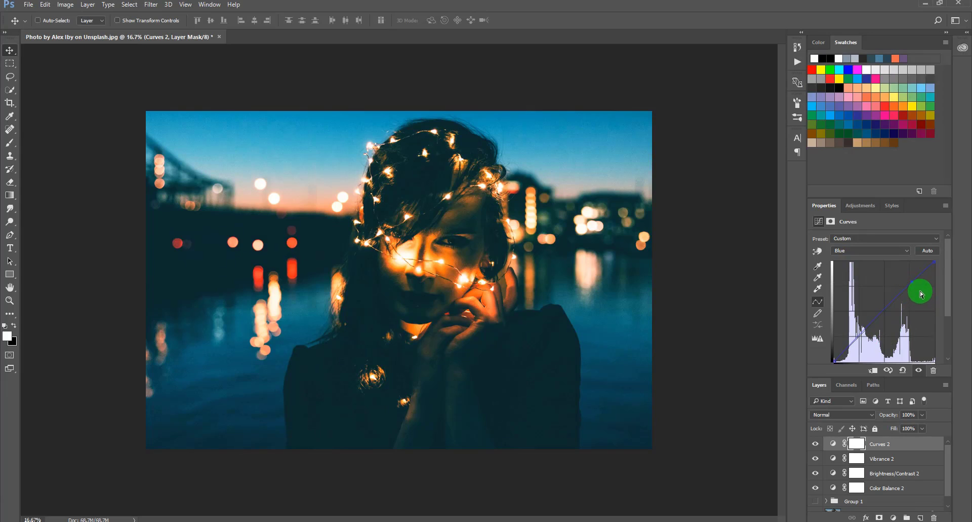
left_click(844, 348)
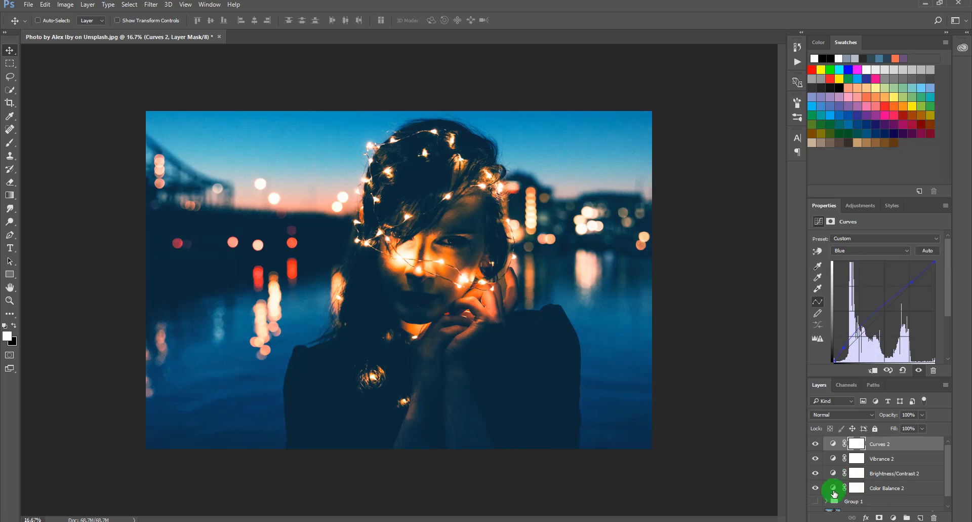
Add a Hue/Saturation layer raising Cyans saturation to +6, then select the new adjustment layers
left_click(863, 206)
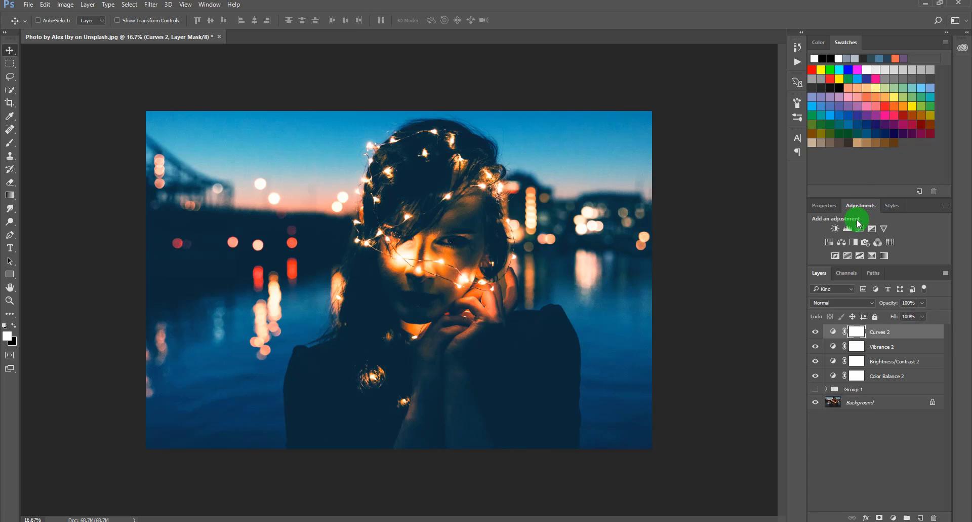
left_click(829, 242)
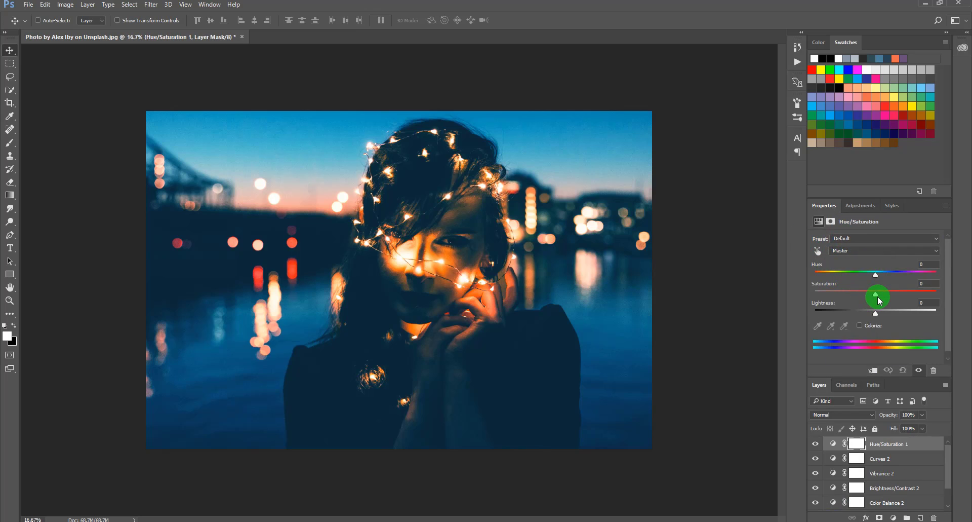
left_click(876, 251)
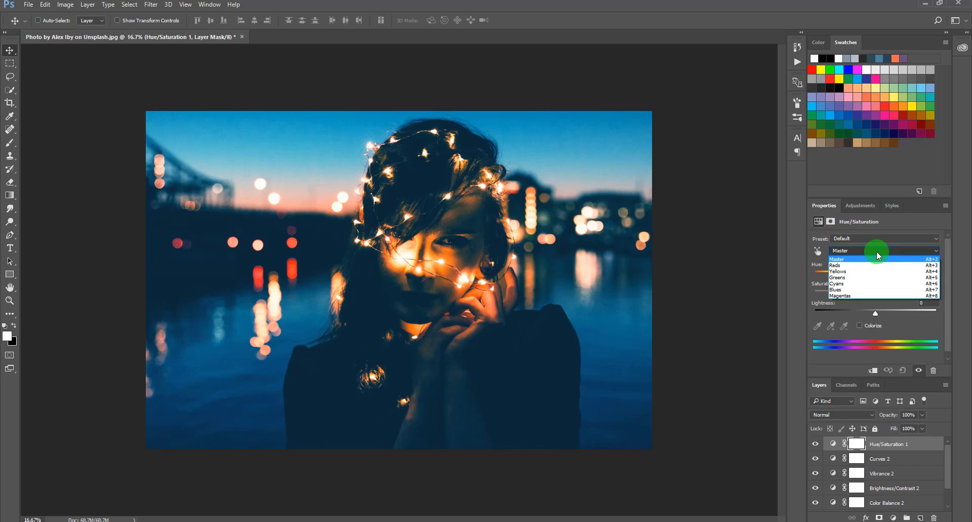
left_click(855, 284)
left_click_drag(878, 292, 881, 296)
left_click(691, 335)
scroll(882, 489, "down", 2)
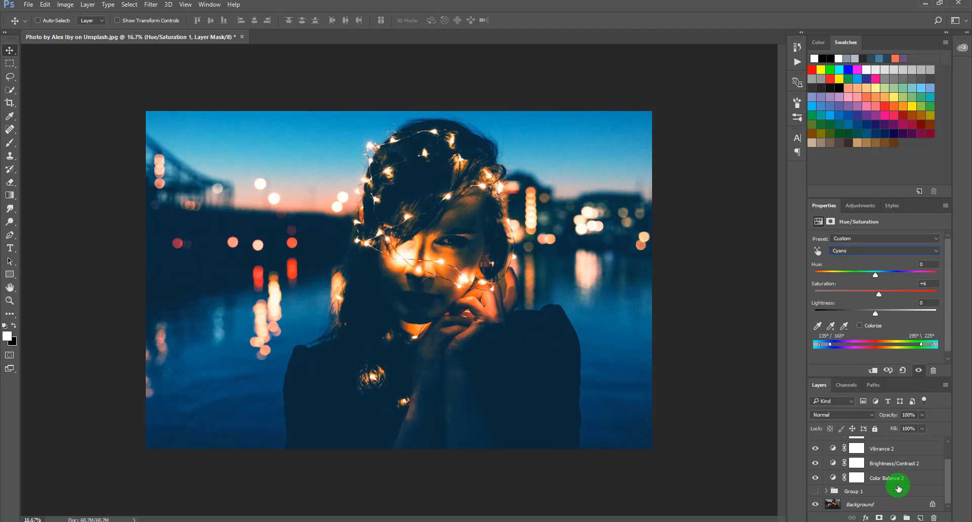
left_click(836, 480, "shift")
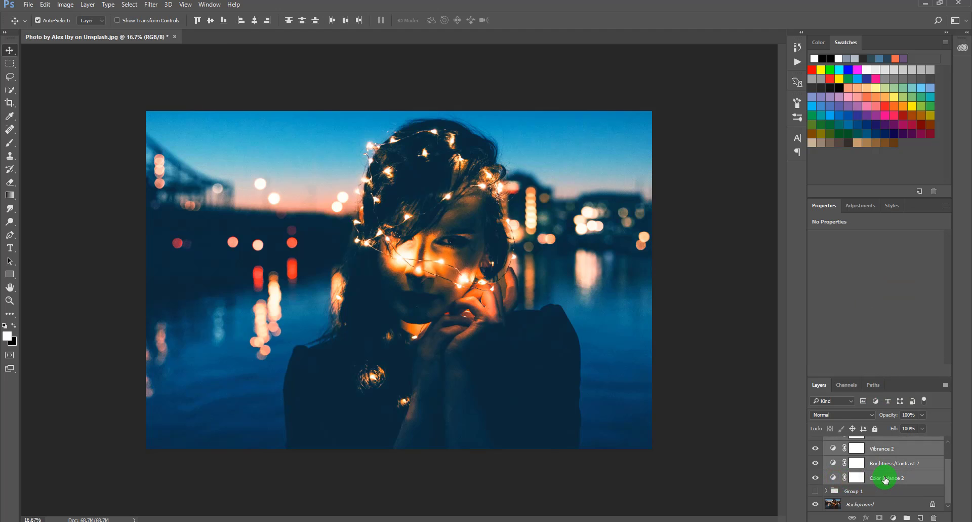
Group the selected adjustment layers into Group 2 and fit the photo in full-screen view
key("ctrl+g")
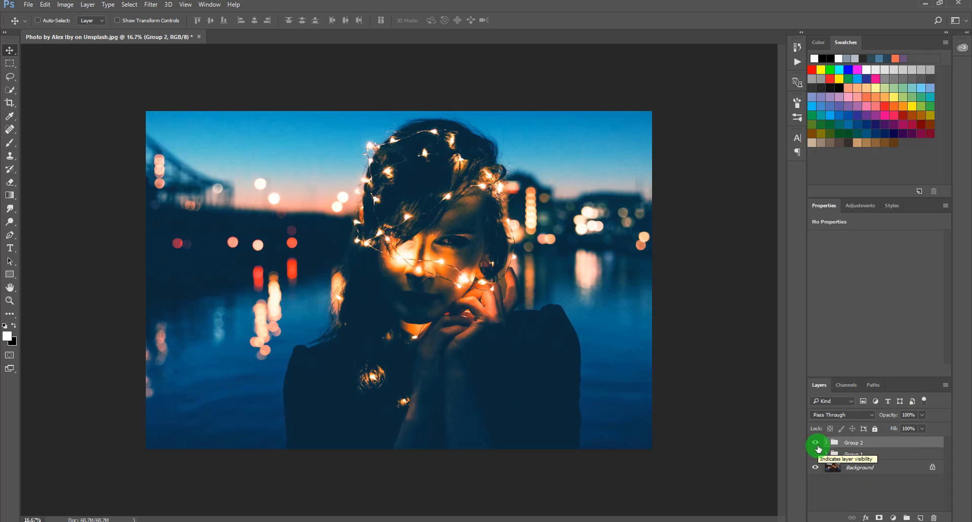
key("f")
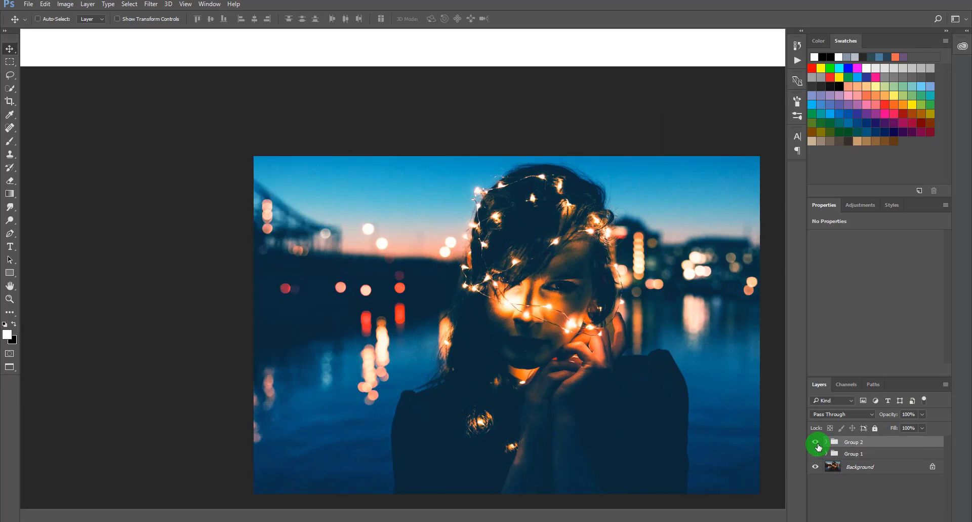
key("f")
key("f")
key("ctrl+0")
mouse_move(967, 452)
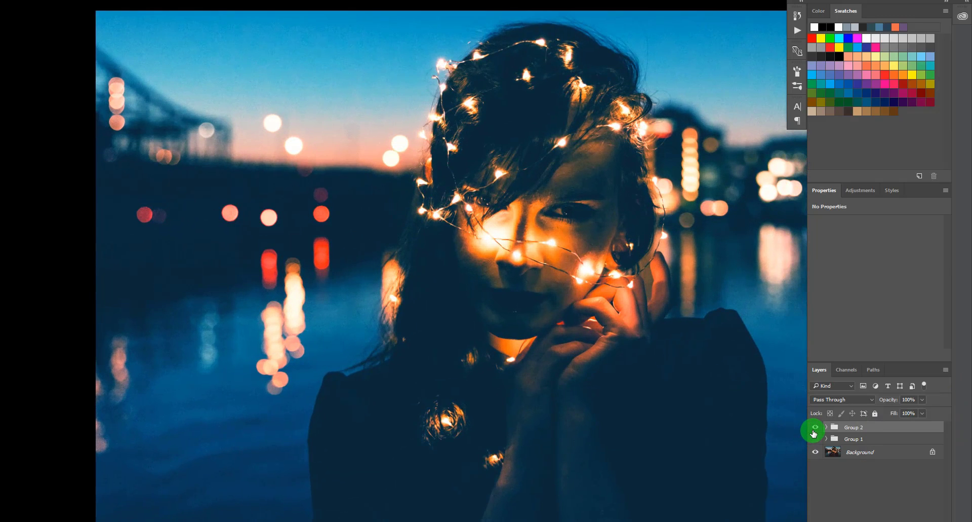
Toggle Group 2 off and on twice to compare with the original, then hide all panels
left_click(816, 428)
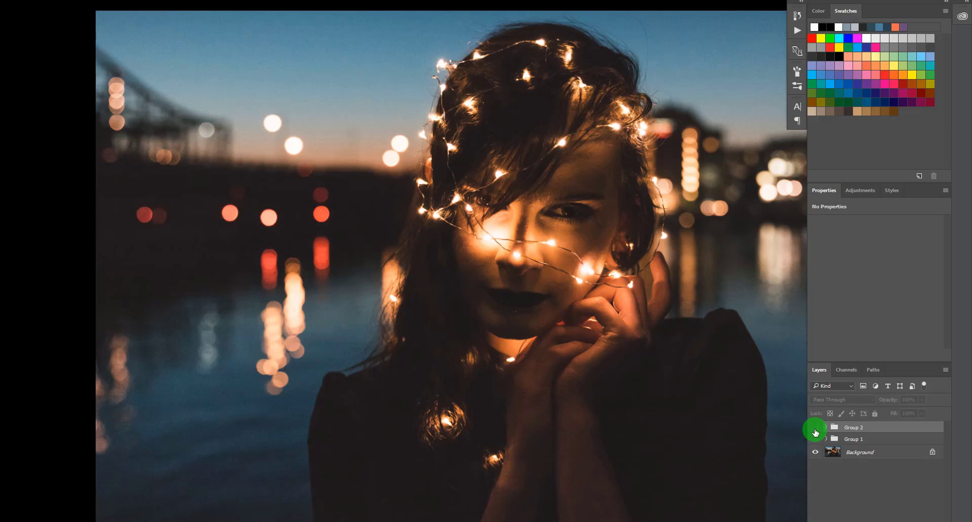
left_click(815, 428)
left_click(815, 428)
left_click(815, 428)
key("Tab")
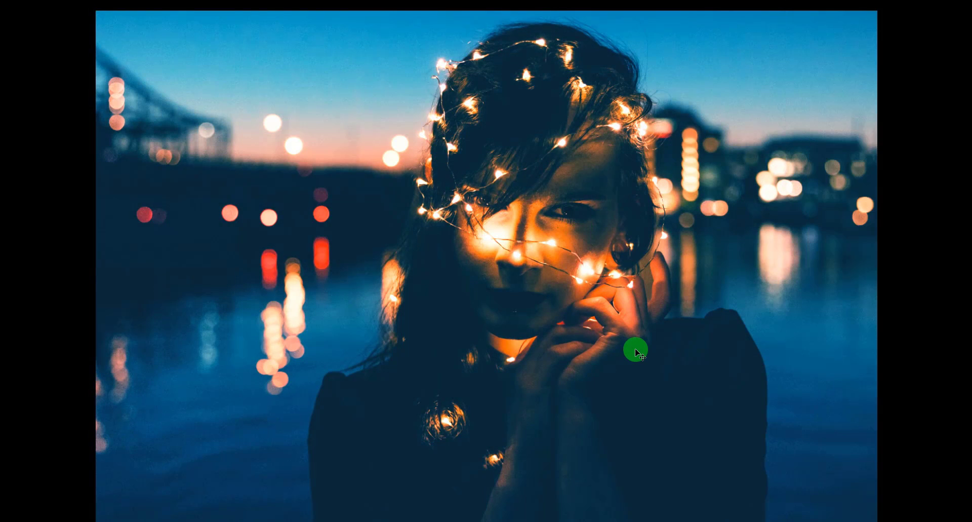